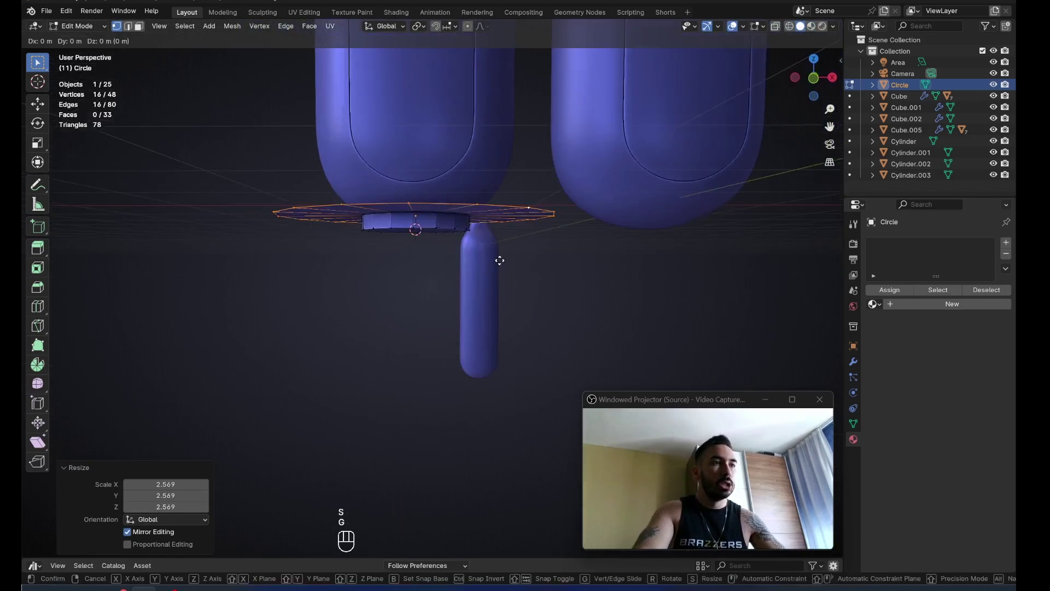
- Place the enlarged base ring under the toothbrush and extrude its outer rim vertically
middle_click(500, 263)
left_click(498, 287)
key("e")
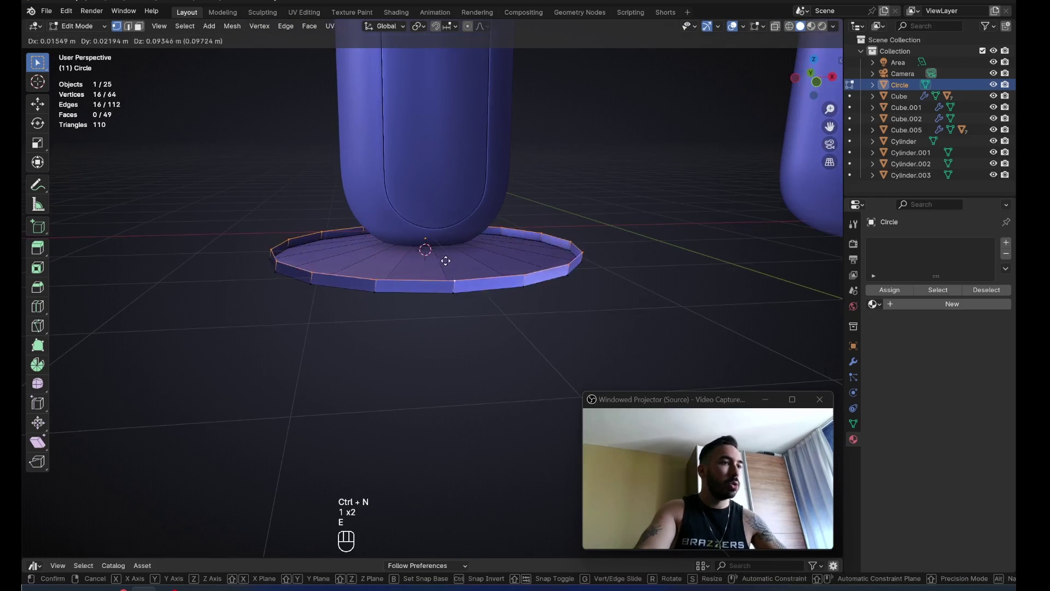
middle_click_drag(446, 261, 459, 291)
left_click(468, 311)
- Snap the 3D cursor to the selected rim and use it as the pivot point
key("shift+s")
left_click(465, 357)
scroll(405, 326, "down", 2)
key("z")
key("a")
key("a")
scroll(414, 164, "up", 1)
left_click(431, 66)
- Duplicate the selected base geometry in place and mirror the copy with a Z scale of -1
scroll(509, 306, "down", 1)
key("shift+d")
right_click(486, 284)
type("sz-1")
key("Return")
- Snap the 3D cursor to the selected underside faces and flatten them with a Z scale of 0
key("shift+s")
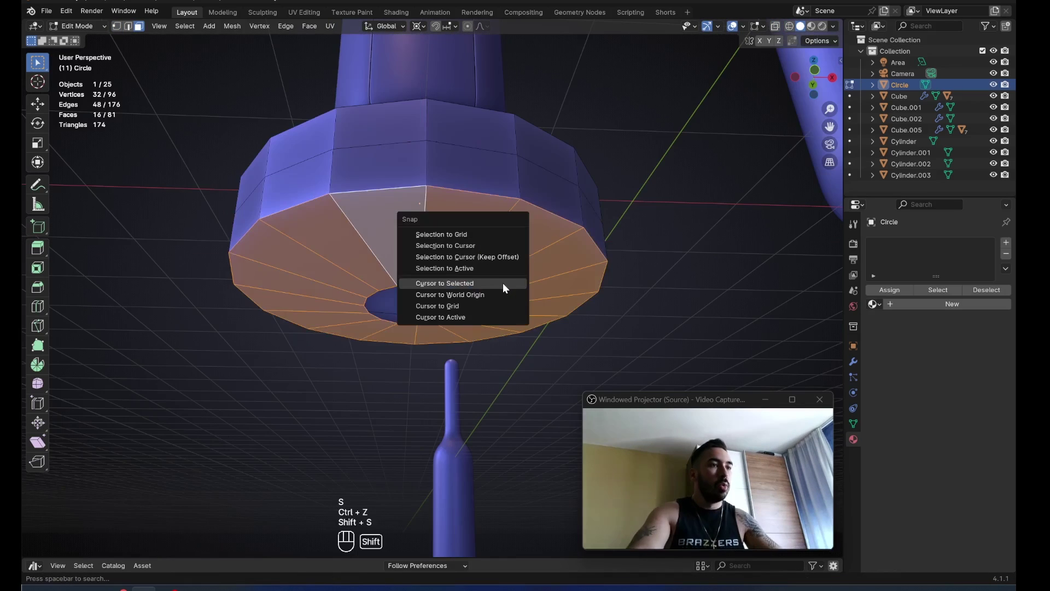
left_click(503, 283)
middle_click_drag(503, 283, 506, 299)
key("s")
middle_click(506, 299)
type("0")
key("Return")
- Add a loop cut around the base's top face and shift it along Z
key("ctrl+r")
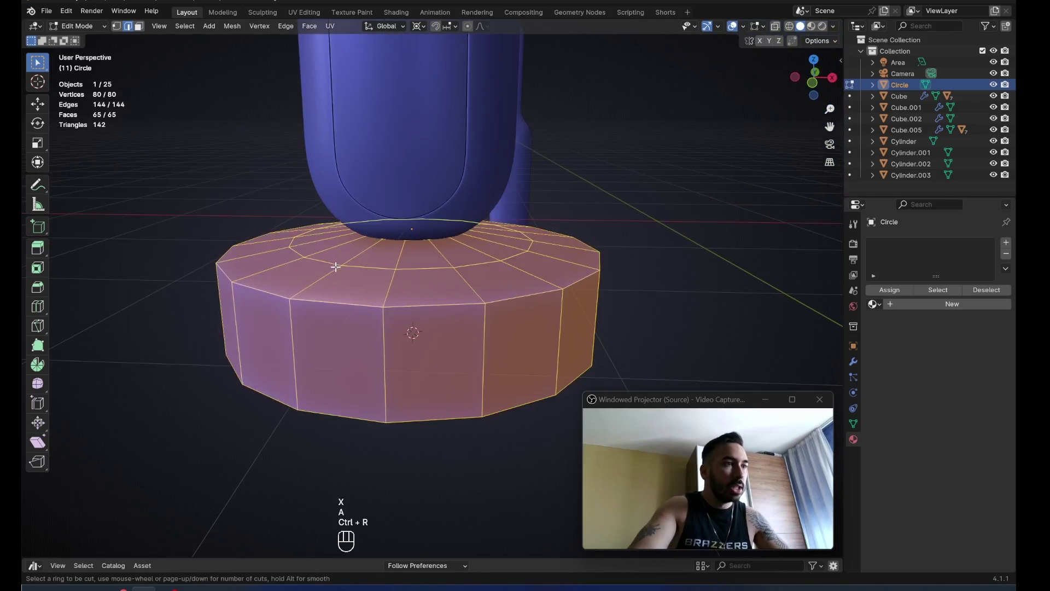
left_click(335, 267)
left_click(337, 269)
key("g")
key("z")
left_click(373, 310)
- Bevel the upper and lower edge loops of the small inner ring in wireframe view
key("z")
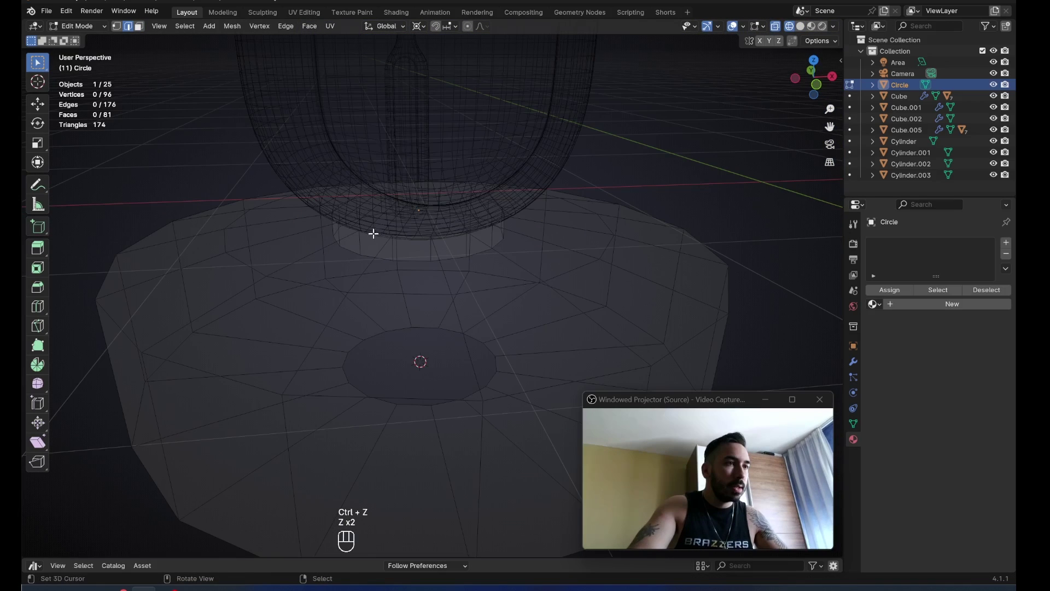
right_click(372, 232, "alt")
right_click(368, 252, "alt+shift")
middle_click_drag(368, 252, 488, 337, "shift")
scroll(488, 337, "up", 4)
key("ctrl+b")
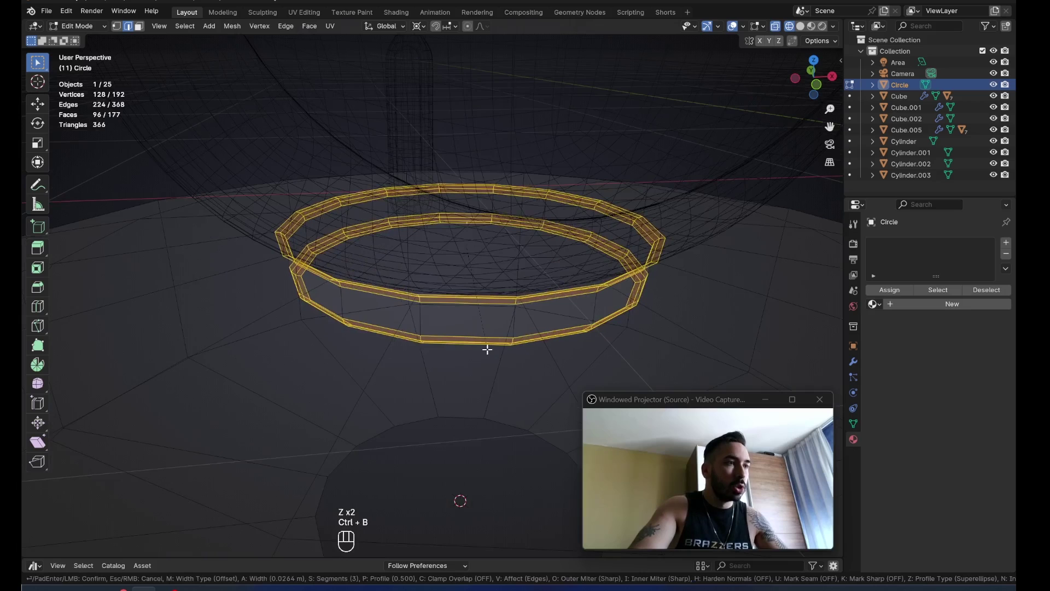
left_click(483, 346)
left_click_drag(153, 398, 213, 398)
- Bevel the outer top and bottom rim edges of the round base
scroll(257, 317, "down", 7)
middle_click_drag(262, 313, 265, 298)
key("z")
key("2")
right_click(378, 307, "alt")
right_click(364, 393, "alt+shift")
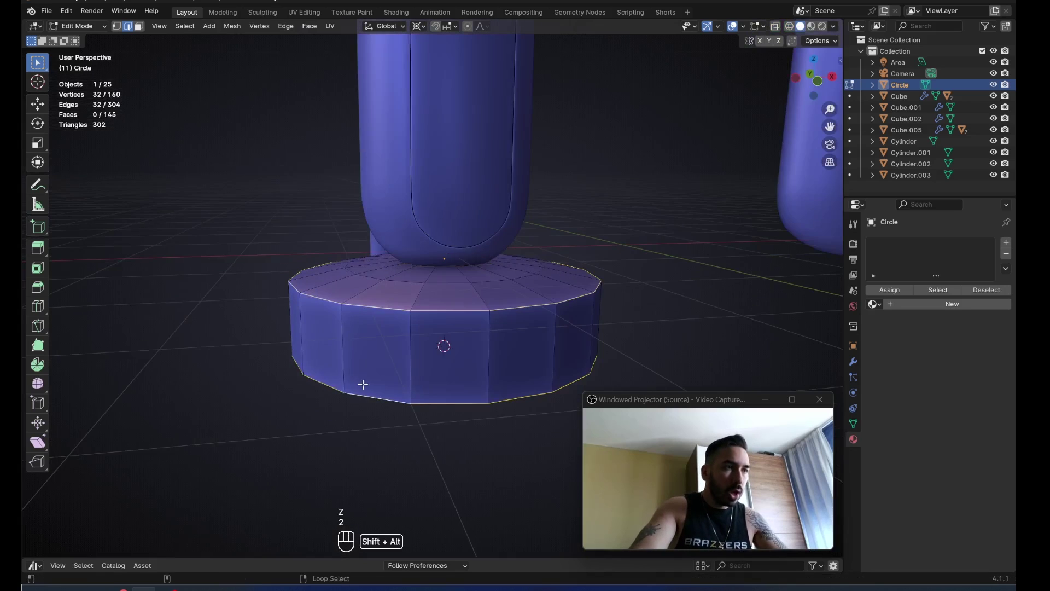
scroll(363, 384, "up", 2)
key("ctrl+b")
left_click(388, 346)
scroll(389, 345, "down", 3)
- Add a level 2 subdivision to the base and shade it smooth
key("Tab")
key("ctrl+1")
key("ctrl+2")
left_click(197, 25)
left_click(232, 272)
- Widen the inner ring horizontally by about 1.2, move it vertically, and adjust its horizontal scale again
key("a")
middle_click_drag(418, 296, 377, 298)
key("s")
key("shift+z")
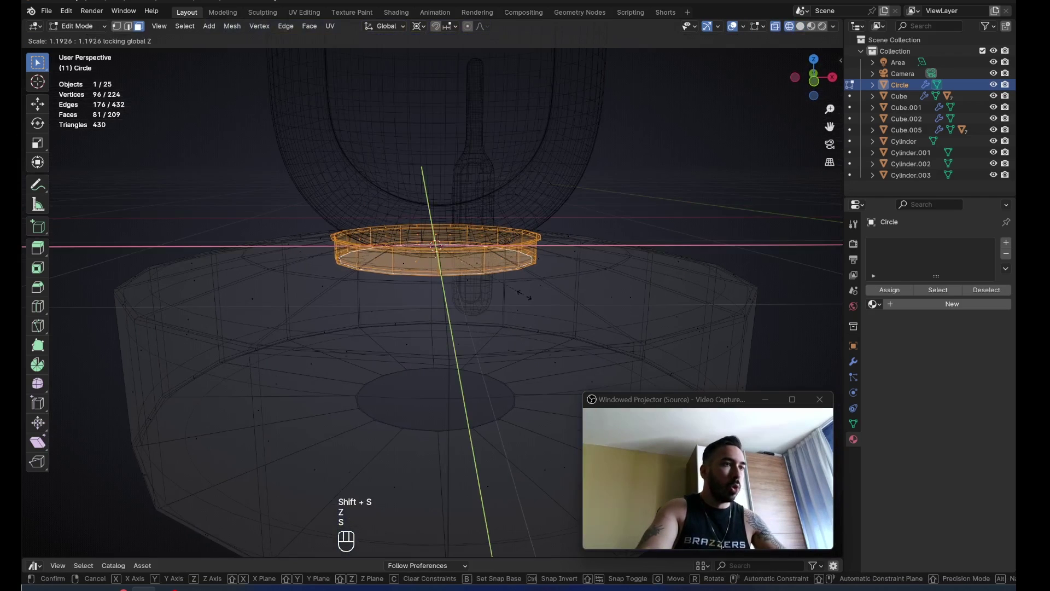
left_click(530, 294)
key("g")
key("z")
left_click(532, 326)
key("s")
key("shift+z")
left_click(549, 312)
- Lower the toothbrush body by about 0.13 m along Z onto the base
key("z")
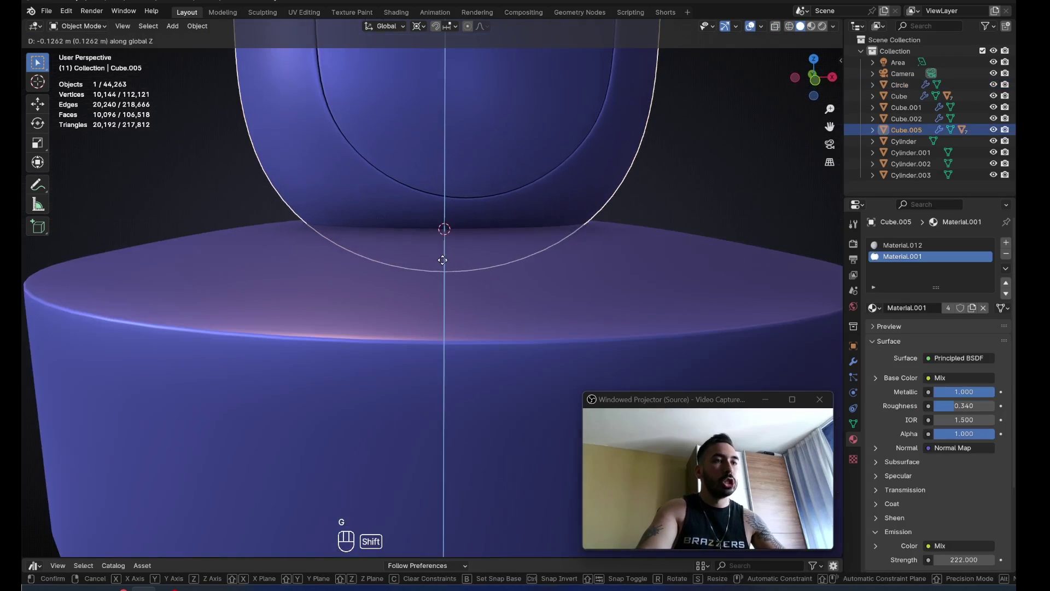
left_click(445, 259)
scroll(451, 259, "down", 10)
key("a")
mouse_move(451, 260)
middle_mouse_down()
mouse_move(432, 294)
mouse_move(385, 294)
mouse_move(452, 356)
middle_mouse_up()
- Duplicate the round base and place the copy under the second toothbrush
key("z")
scroll(452, 359, "up", 2)
right_click(448, 266)
scroll(448, 266, "down", 2)
middle_click_drag(448, 266, 415, 330)
scroll(408, 278, "up", 4)
right_click(415, 330)
scroll(414, 331, "down", 6)
key("shift+d")
left_click(414, 332)
key("g")
middle_click(541, 358)
left_click(544, 360)
- Assign the existing dark material to the second toothbrush's base
scroll(569, 328, "down", 2)
scroll(468, 286, "up", 4)
middle_click_drag(573, 323, 476, 334)
right_click(476, 334)
key("g")
right_click(479, 345)
left_click(876, 290)
left_click(804, 343)
key("a")
- Move the spare toothbrush without a material aside by 7 m in X and 12 m in Y
right_click(528, 259)
middle_click_drag(528, 260, 461, 246)
scroll(406, 278, "up", 3)
scroll(460, 246, "up", 3)
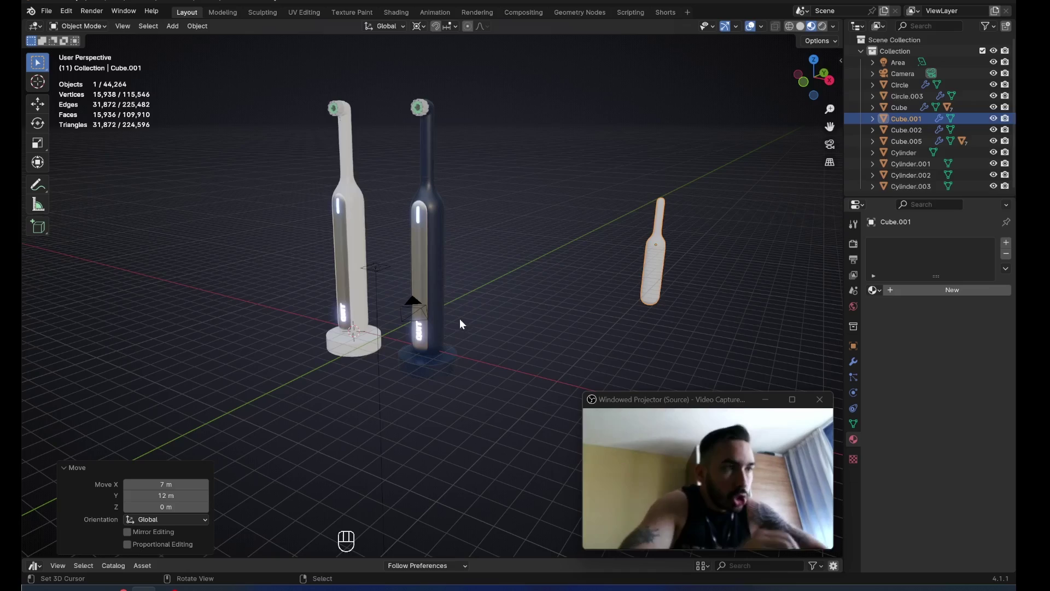
- Add a new cube and move it to free space beside the toothbrushes
middle_click_drag(511, 340, 485, 300)
key("shift+a")
mouse_move(486, 300)
left_click(520, 312)
key("g")
left_click(522, 288)
- Subdivide the new cube at level 3 and apply the modifier
scroll(477, 280, "up", 4)
key("ctrl+3")
scroll(465, 257, "up", 4)
left_click(853, 362)
key("ctrl+a")
- Add a Cast modifier with Sphere shape to the subdivided cube and apply it
middle_click_drag(621, 261, 514, 234)
left_click(882, 240)
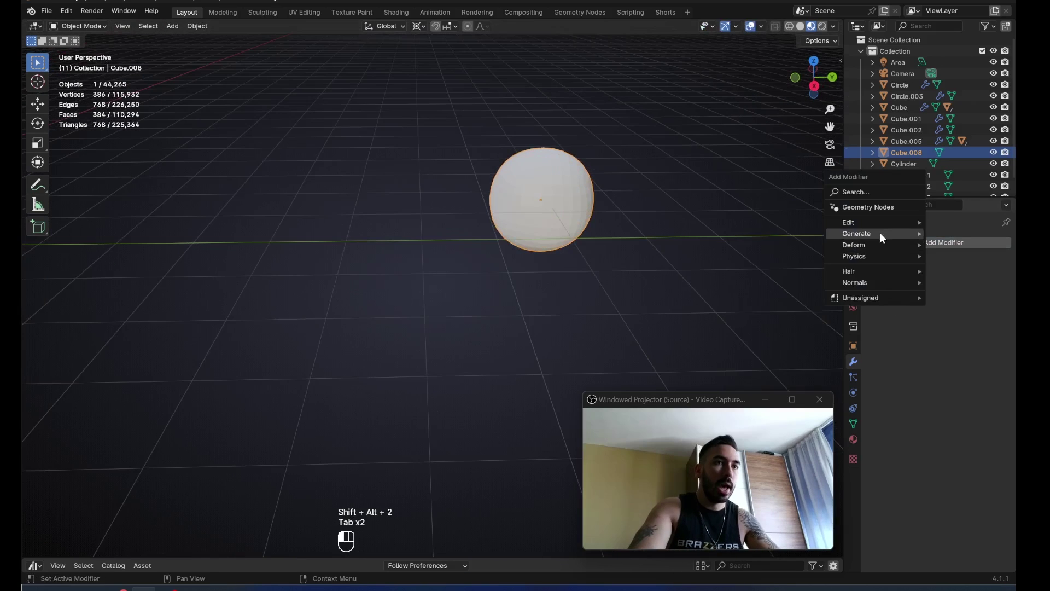
mouse_move(876, 243)
left_click(766, 255)
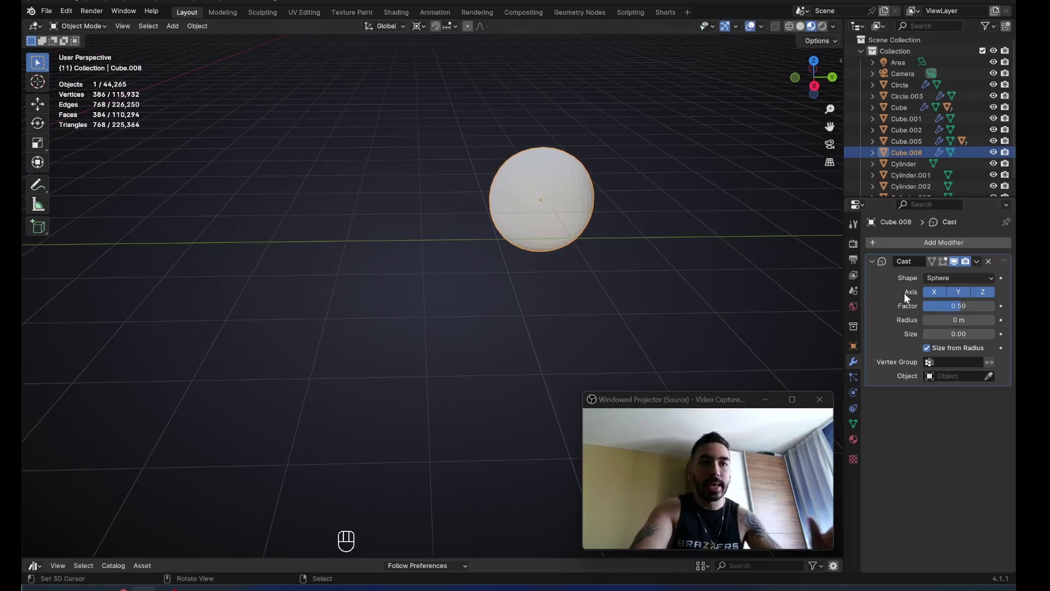
key("ctrl+a")
- Add a loop cut around the middle of the sphere in top view
key("Tab")
key("Tab")
key("KP_7")
scroll(551, 248, "down", 8)
middle_click_drag(361, 235, 436, 244, "shift")
scroll(436, 244, "up", 8)
middle_click_drag(344, 197, 492, 252, "shift")
scroll(460, 255, "up", 1)
key("ctrl+r")
left_click(402, 255)
left_click(396, 255)
key("ctrl+z")
- Select one half of the sphere and move it 5 m along X to stretch it into a capsule
key("a")
key("a")
key("b")
left_click_drag(548, 82, 383, 448)
scroll(382, 354, "down", 7)
key("g")
left_click(599, 344, "ctrl")
- Add a lengthwise loop cut near the capsule's centre line and switch to face selection
key("z")
key("ctrl+r")
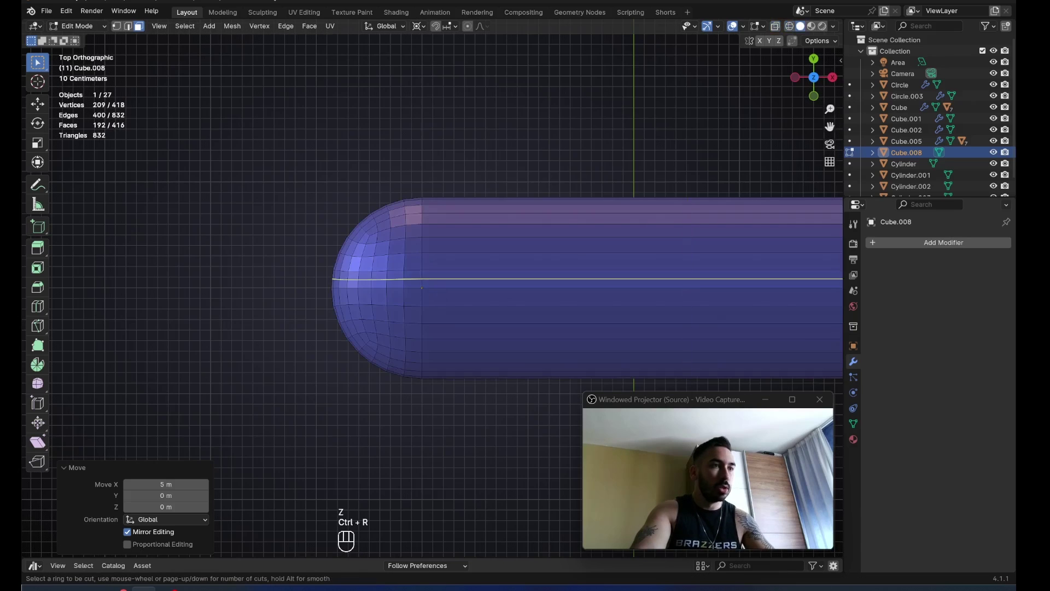
left_click(424, 289)
left_click(427, 295)
key("3")
- Select one lengthwise half of the capsule through the mesh and move it along Y to widen the shape
scroll(443, 276, "down", 4)
middle_click_drag(453, 272, 396, 268, "shift")
key("b")
key("alt+z")
left_click_drag(266, 199, 712, 293)
key("g")
key("y")
left_click(605, 287)
- Add three lengthwise loop cuts across the widened gap of the capsule
key("Tab")
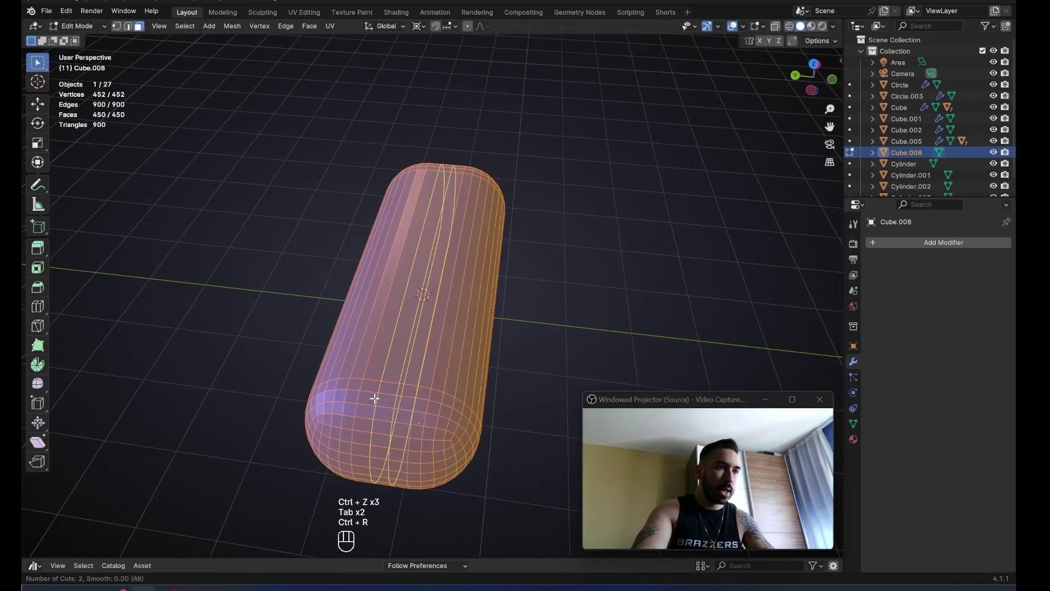
scroll(375, 398, "up", 1)
left_click(372, 398)
left_click(387, 396)
middle_click_drag(476, 391, 410, 376)
- Add 29 evenly spaced loop cuts across the capsule's length and clear the selection
scroll(447, 350, "up", 4)
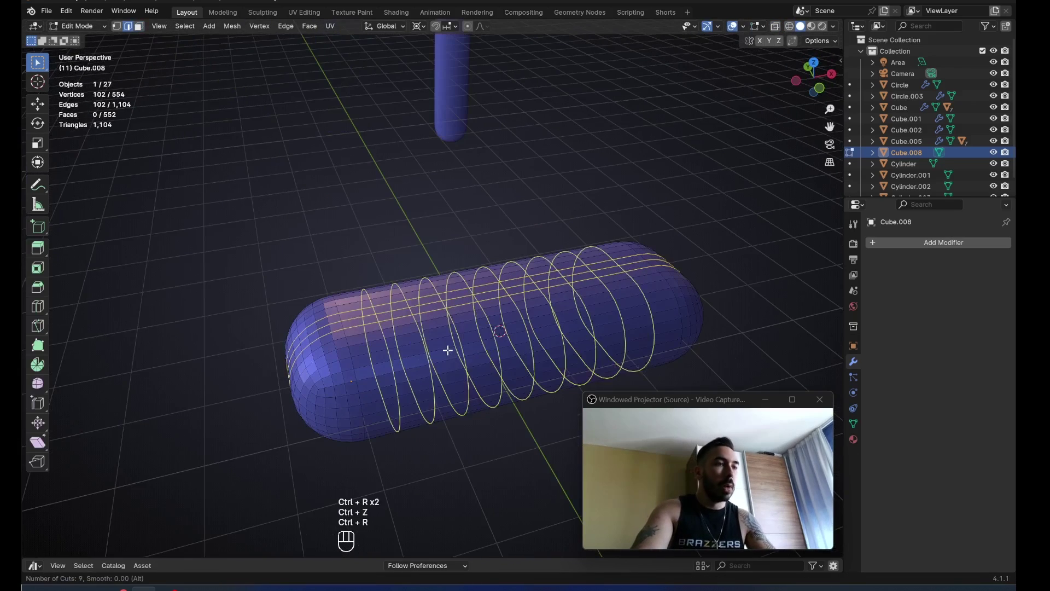
scroll(447, 350, "up", 20)
left_click(452, 334)
right_click(453, 322)
scroll(453, 322, "up", 3)
key("a")
key("a")
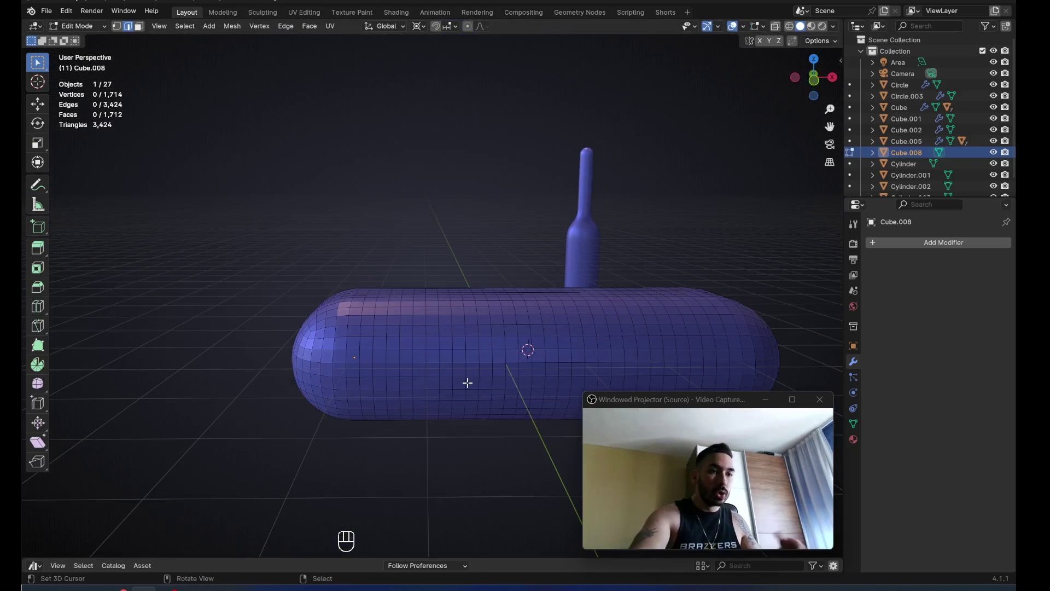
- Select a two-row strip of faces along the middle of the capsule's front side and inset it
middle_click_drag(467, 383, 431, 340)
key("3")
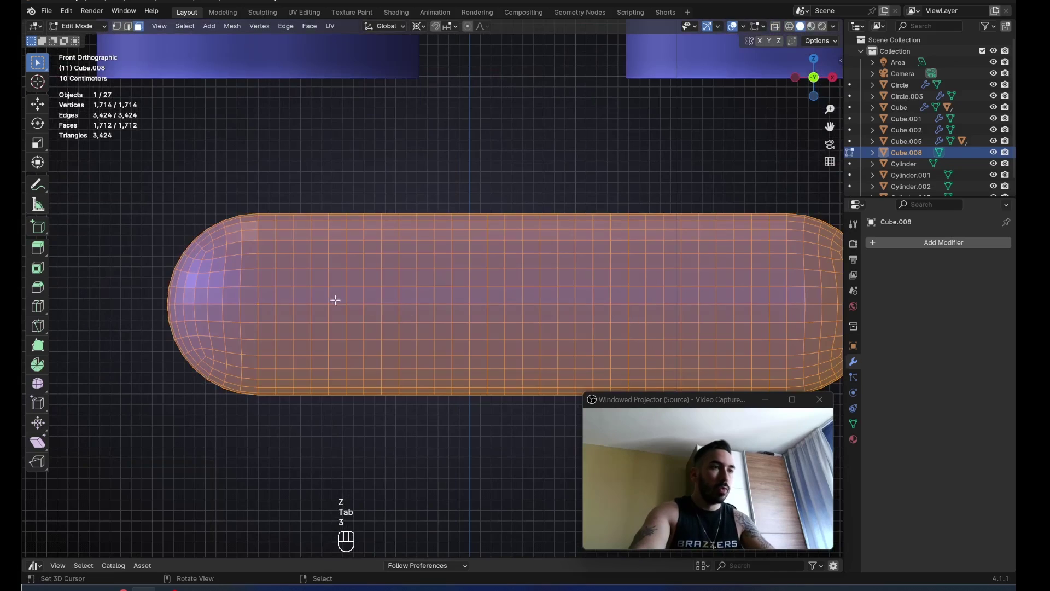
left_click(319, 295)
left_click(726, 319, "ctrl+shift")
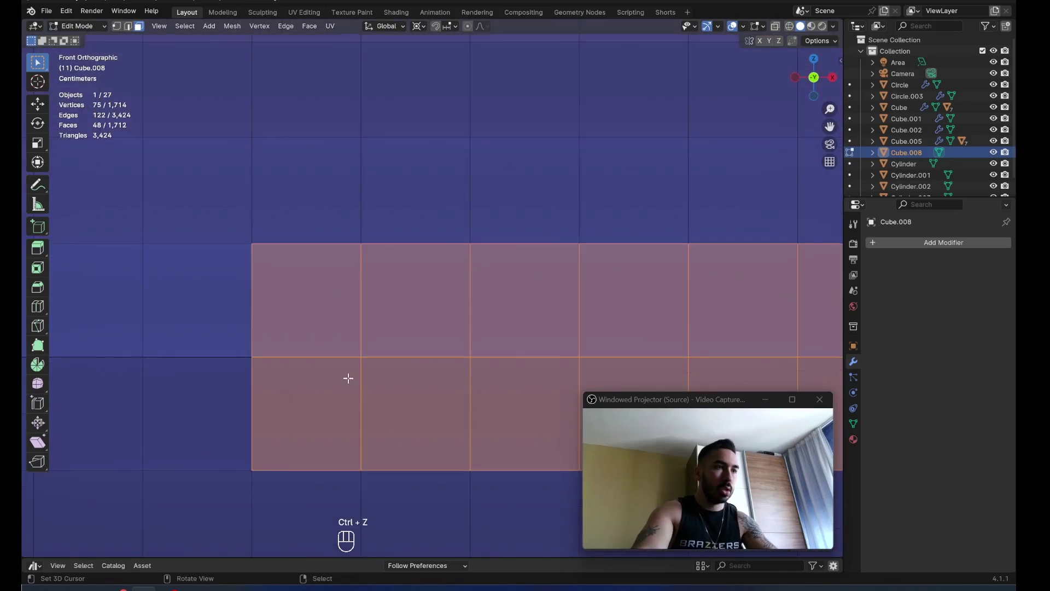
key("i")
left_click(407, 384)
- Slide the edges above and below the centre line at the strip's end to start rounding its corners
key("2")
left_click(394, 309, "alt")
key("g")
key("g")
left_click(368, 330)
left_click(328, 404, "alt")
key("g")
key("g")
left_click(338, 403)
- Use the strip end's centre vertex as the snap reference and scale the end vertices to shape a rounded tip
key("1")
left_click(364, 356)
key("shift+s")
left_click(472, 380)
left_click(292, 394, "shift")
key("s")
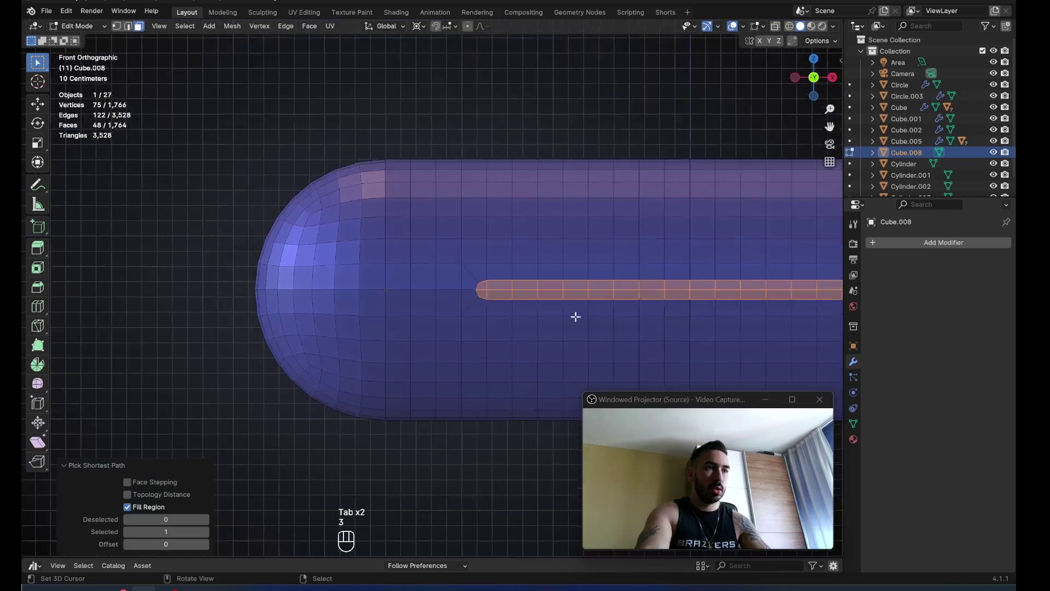
- Inset the round-ended strip of faces once more to add a narrow border around it
scroll(448, 350, "up", 6)
key("i")
left_click(472, 348)
scroll(449, 259, "down", 3)
key("Tab")
key("Tab")
- Select the capsule's horizontal centre edge line beyond the strip and bevel it into a narrow seam
key("2")
key("2")
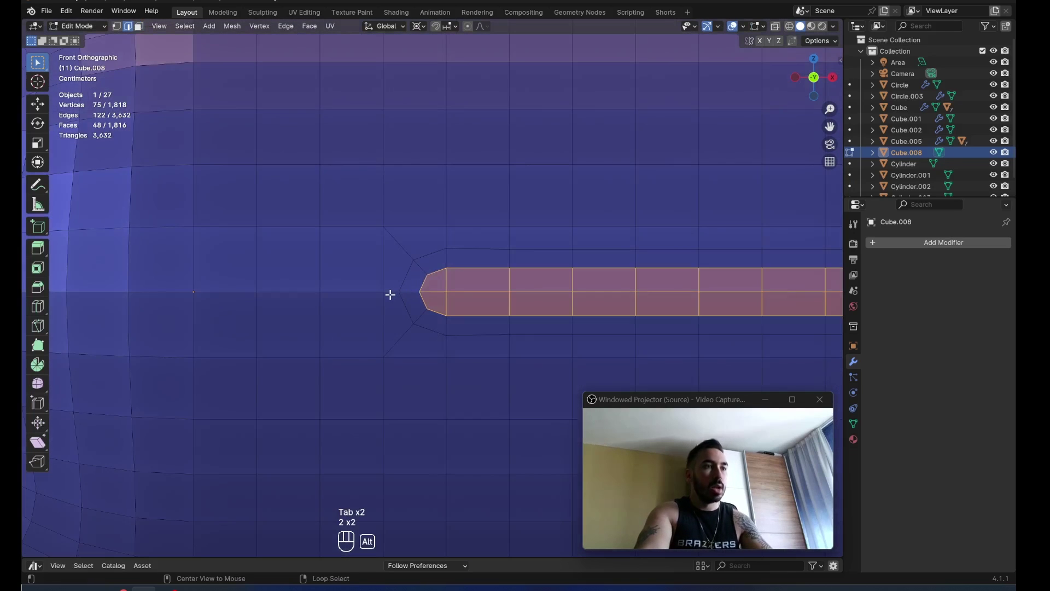
right_click(390, 295, "alt")
scroll(369, 296, "down", 2)
scroll(462, 319, "up", 4)
key("ctrl+b")
key("shift")
left_click(428, 335)
- Select the seam faces together with the round-ended strip and extrude them inward along their normals as a groove
key("3")
middle_click_drag(428, 335, 427, 284)
left_click(418, 268, "alt+shift")
scroll(448, 286, "down", 5)
middle_click_drag(364, 290, 481, 323)
left_click(507, 305, "ctrl+shift")
scroll(506, 305, "up", 5)
key("alt+e")
left_click(274, 262)
- Select the inner edge loops along the groove and slide them to refine its profile
left_click(471, 224, "alt")
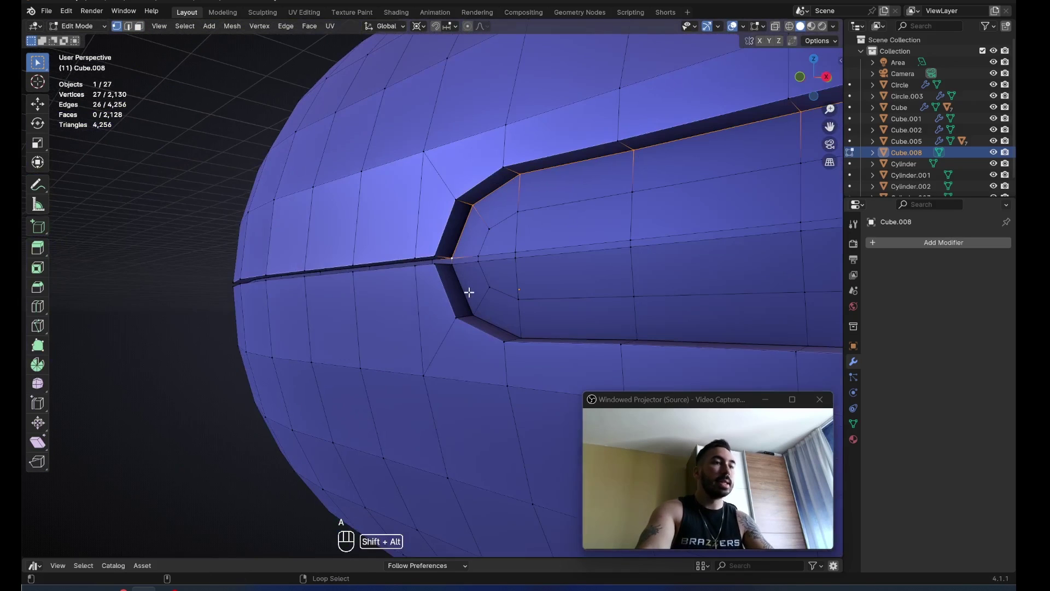
left_click(471, 286, "alt+shift")
scroll(474, 282, "up", 3)
key("g")
key("g")
left_click(507, 284)
- Add a level 2 Subdivision modifier to the capsule and shade it smooth
key("Tab")
key("ctrl+2")
left_click(206, 27)
left_click(227, 273)
- Return to mesh editing and select the edge loop along the groove
key("Tab")
key("2")
left_click(449, 278, "alt+shift")
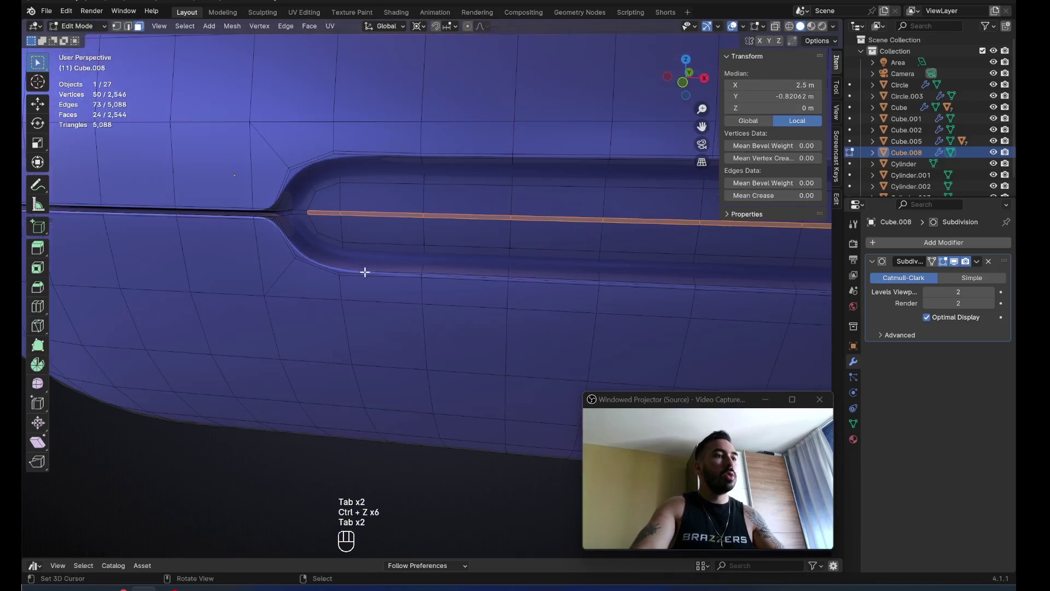